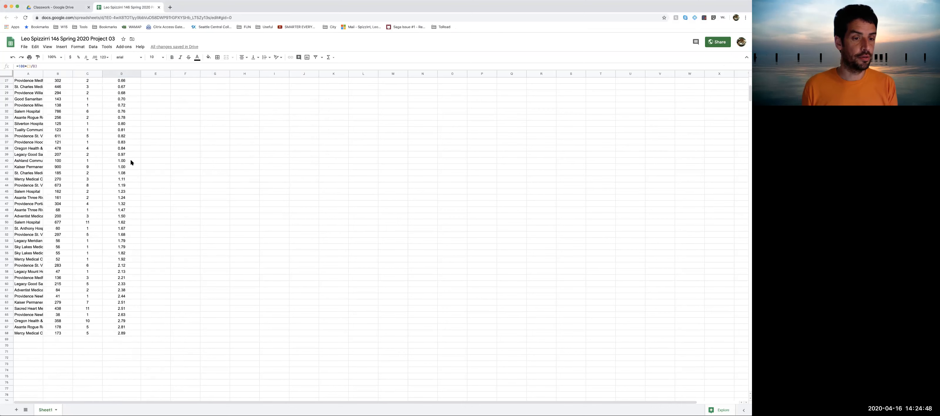
Step: Insert a chart from the infection rates in D3:D68 and move it beside the frequency table
{"action": "left_click", "coordinate": [109, 74]}
{"action": "left_click", "coordinate": [114, 94]}
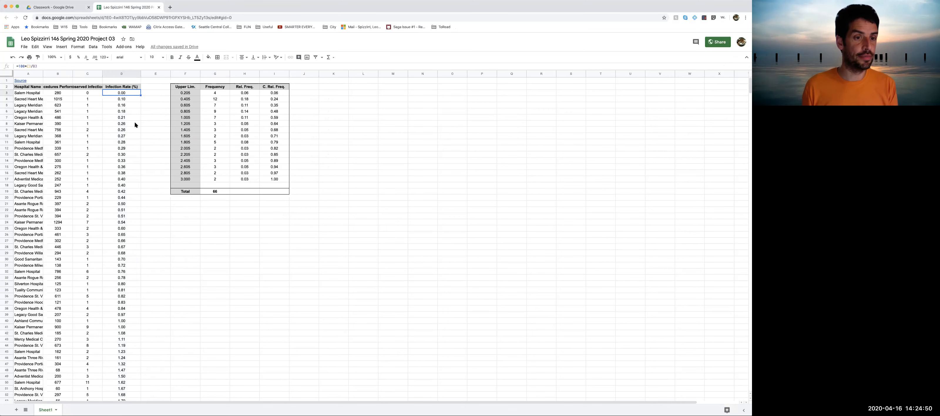
{"action": "scroll", "coordinate": [126, 148], "scroll_direction": "down", "scroll_amount": 15}
{"action": "scroll", "coordinate": [123, 153], "scroll_direction": "up", "scroll_amount": 3}
{"action": "left_click", "coordinate": [121, 111], "text": "shift"}
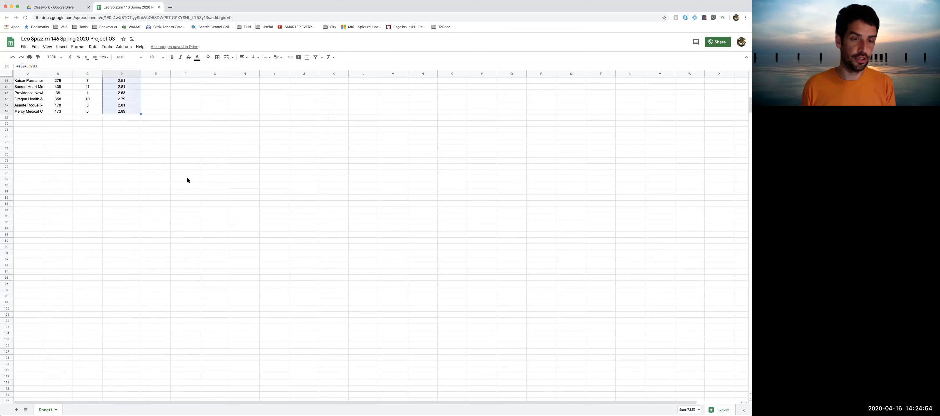
{"action": "scroll", "coordinate": [161, 183], "scroll_direction": "up", "scroll_amount": 13}
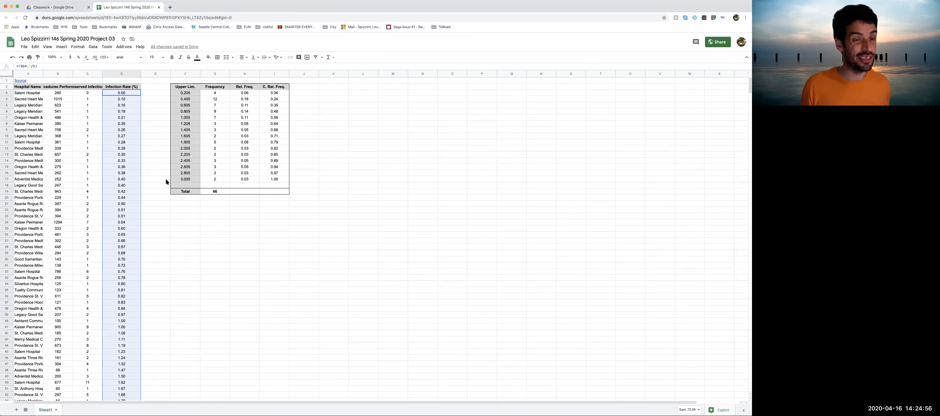
{"action": "left_click", "coordinate": [59, 47]}
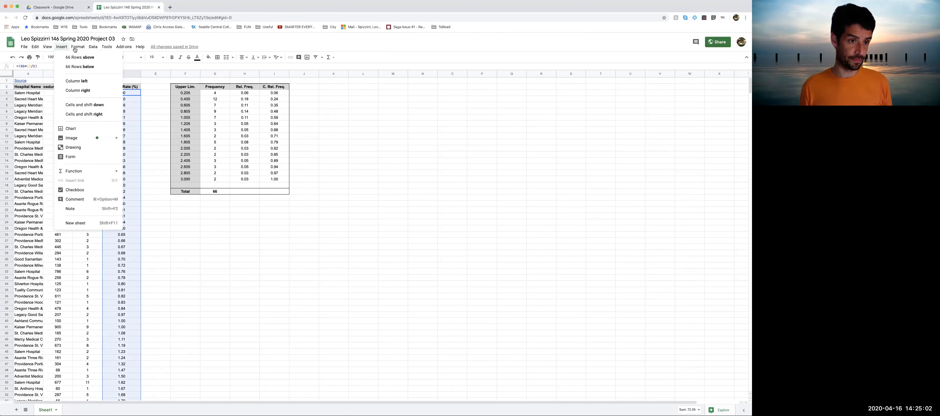
{"action": "left_click", "coordinate": [79, 130]}
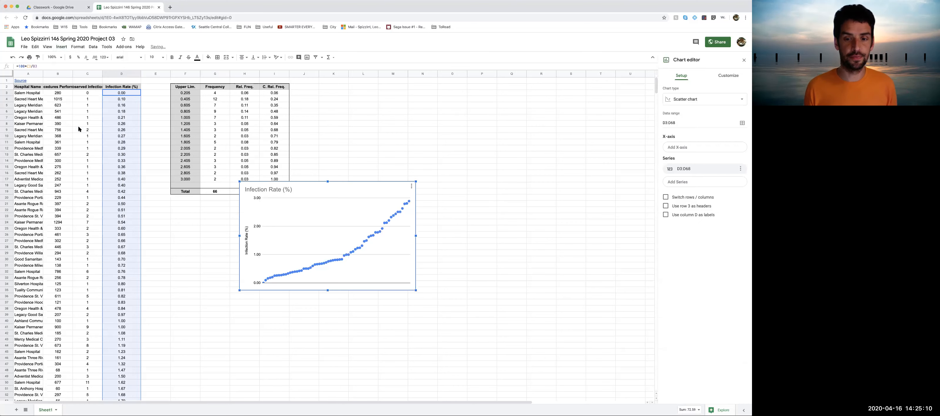
{"action": "left_click_drag", "start_coordinate": [340, 187], "coordinate": [418, 136]}
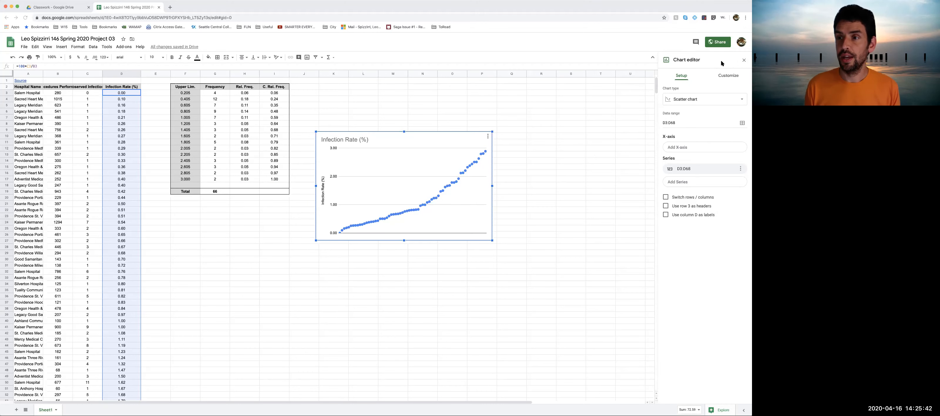
Step: Deselect the Infection Rate chart, then select it again and reopen it for editing
{"action": "left_click", "coordinate": [544, 155]}
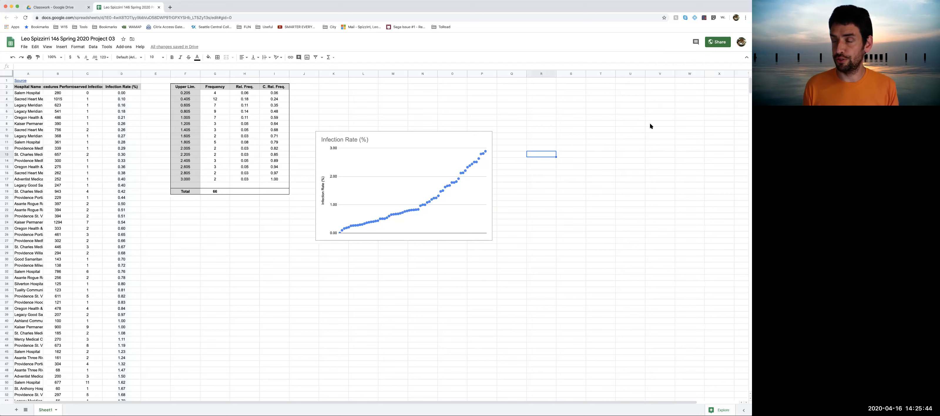
{"action": "left_click", "coordinate": [381, 291]}
{"action": "left_click", "coordinate": [246, 303]}
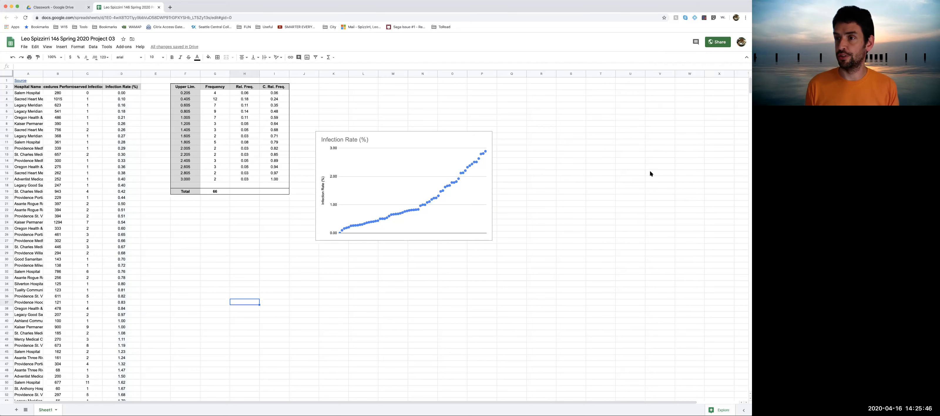
{"action": "left_click", "coordinate": [396, 159]}
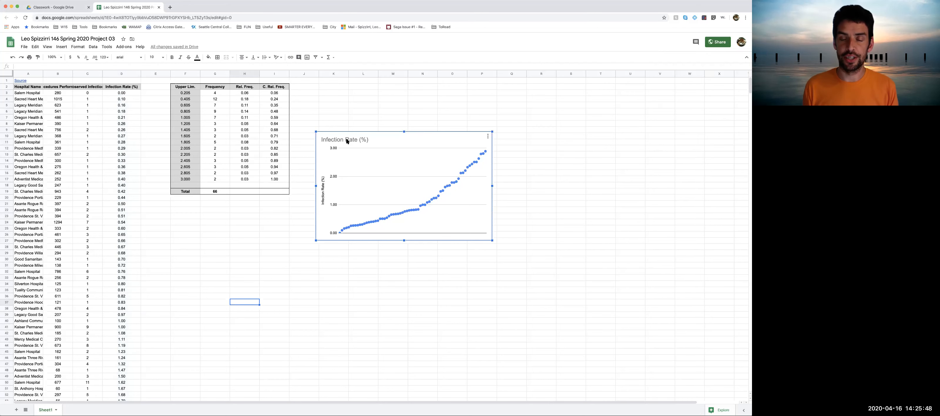
{"action": "left_click", "coordinate": [488, 138]}
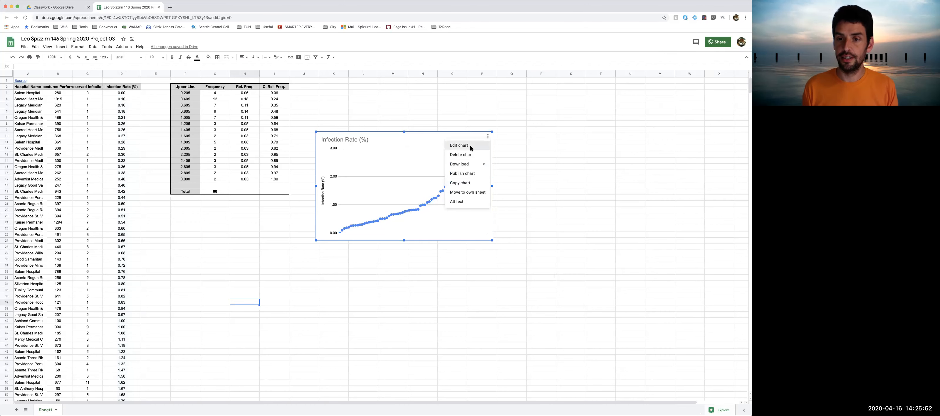
{"action": "left_click", "coordinate": [461, 146]}
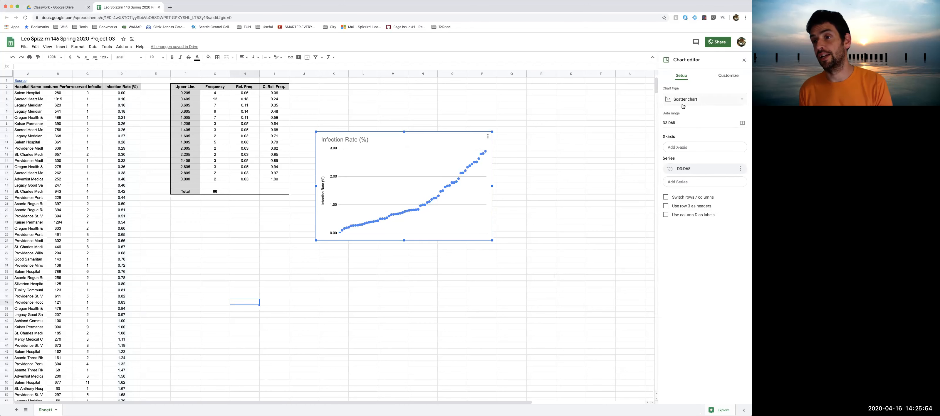
Step: Change the Infection Rate chart's type from scatter to Histogram chart
{"action": "left_click", "coordinate": [705, 103]}
{"action": "left_click", "coordinate": [705, 104]}
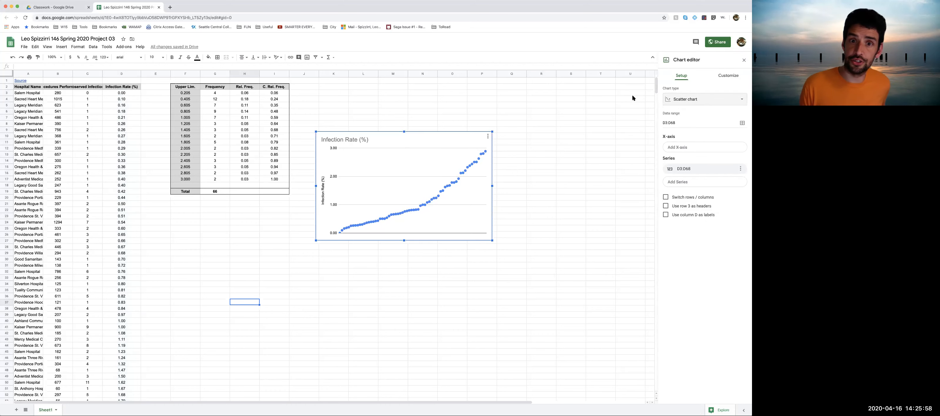
{"action": "left_click", "coordinate": [708, 99]}
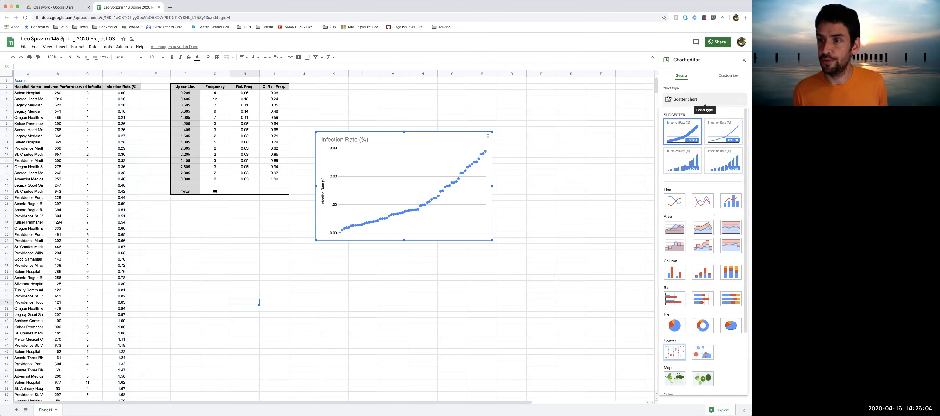
{"action": "scroll", "coordinate": [693, 220], "scroll_direction": "down", "scroll_amount": 3}
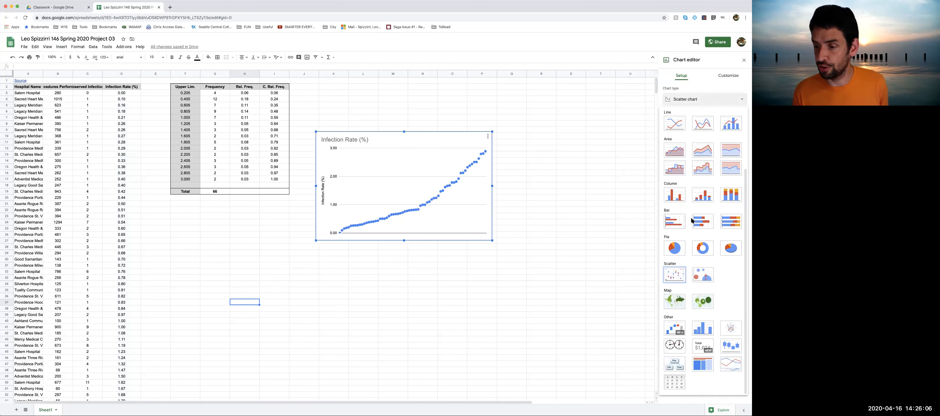
{"action": "left_click", "coordinate": [699, 331]}
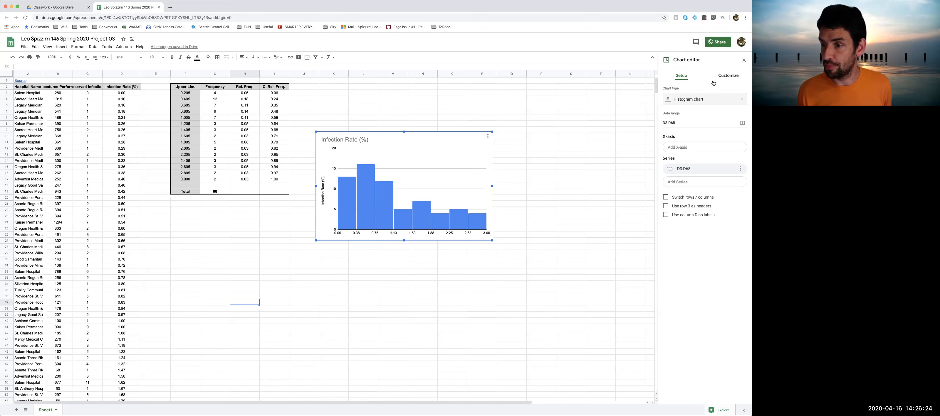
Step: Set the font in the histogram's chart style to Georgia
{"action": "left_click", "coordinate": [729, 77]}
{"action": "left_click", "coordinate": [664, 94]}
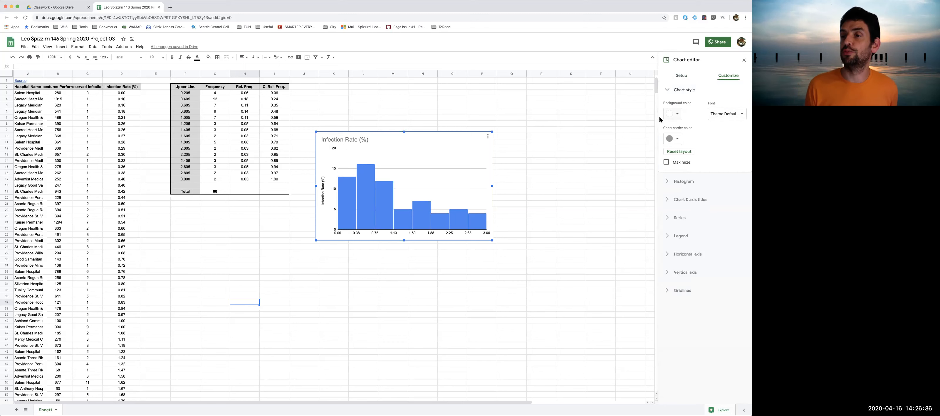
{"action": "left_click", "coordinate": [723, 116]}
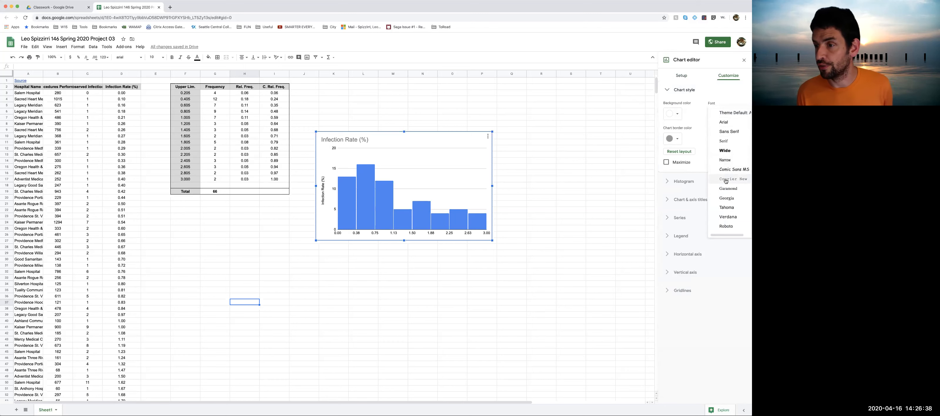
{"action": "left_click", "coordinate": [732, 199]}
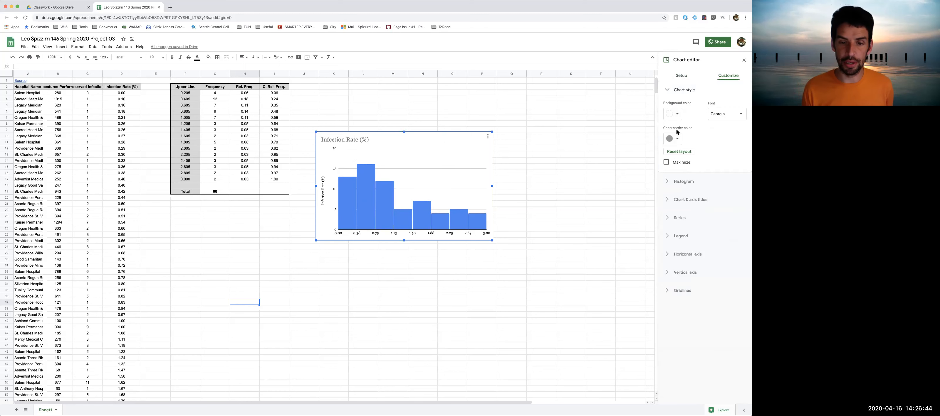
Step: Set the histogram's bucket size to 0.15
{"action": "left_click", "coordinate": [667, 90]}
{"action": "left_click", "coordinate": [668, 109]}
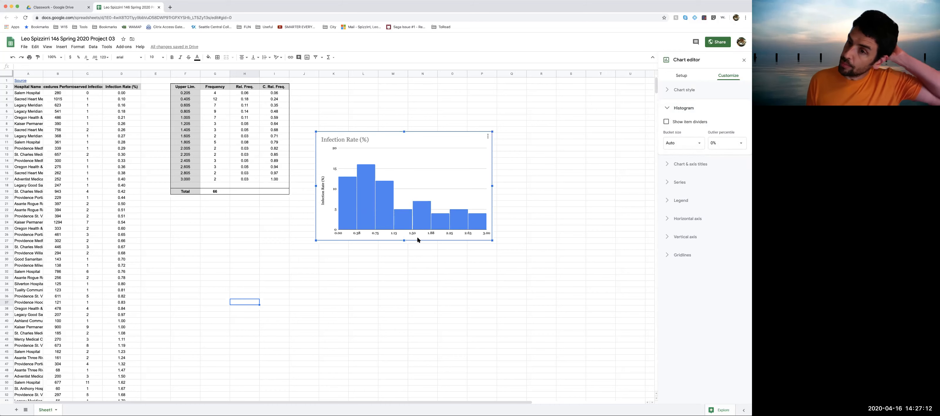
{"action": "left_click", "coordinate": [682, 143]}
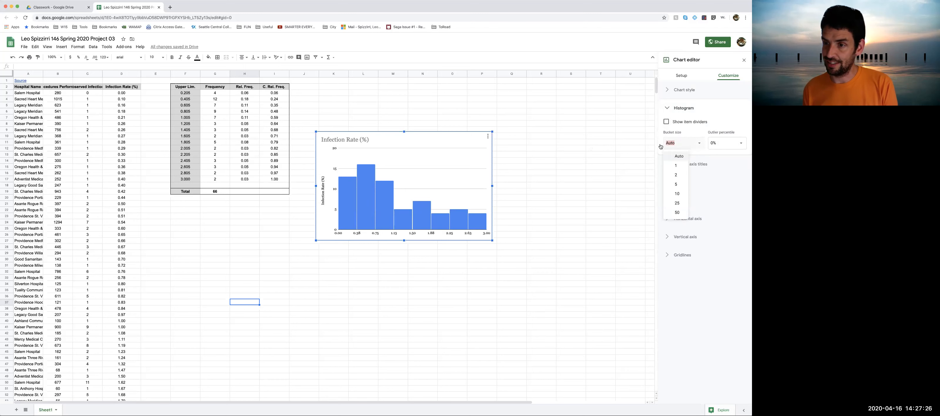
{"action": "type", "text": "0.15"}
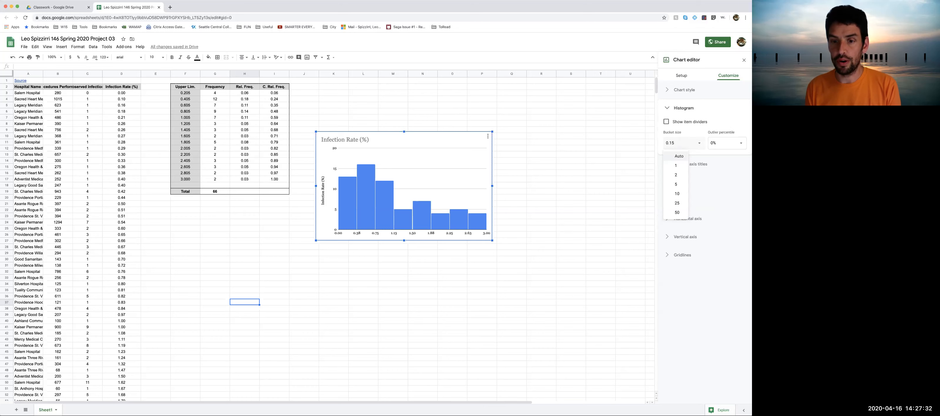
{"action": "key", "text": "Return"}
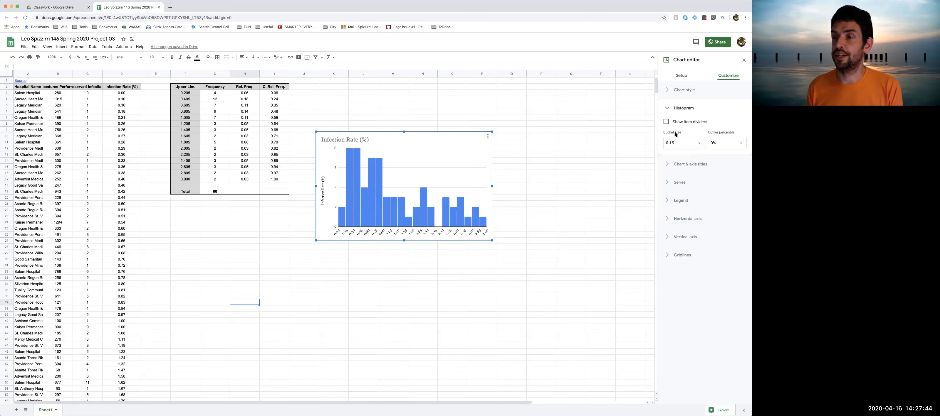
Step: Change the histogram's bucket size to 0.30
{"action": "left_click", "coordinate": [676, 143]}
{"action": "type", "text": "0"}
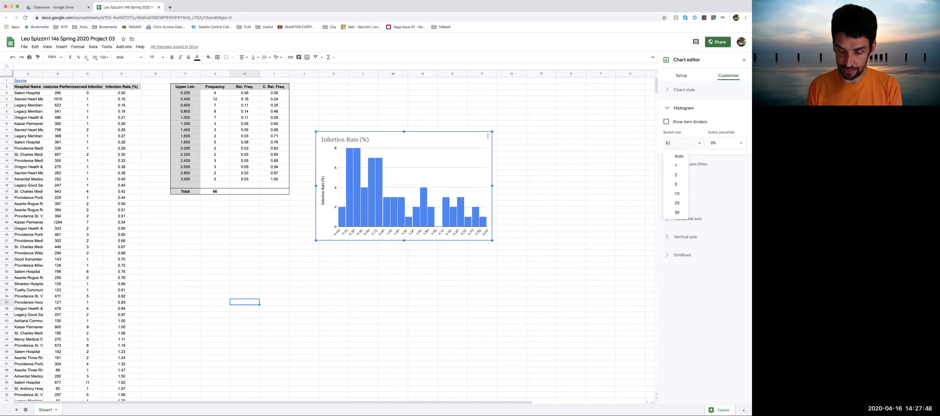
{"action": "type", "text": ".30"}
{"action": "key", "text": "Return"}
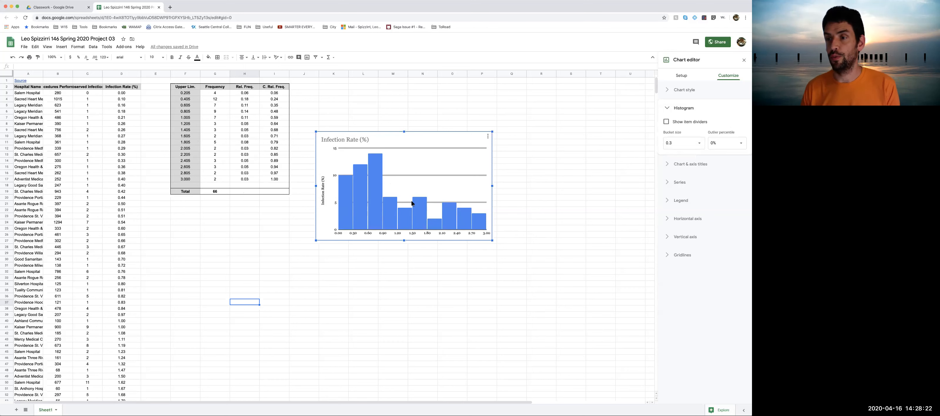
Step: Change the histogram's bucket size to 0.20
{"action": "left_click", "coordinate": [672, 143]}
{"action": "type", "text": "0"}
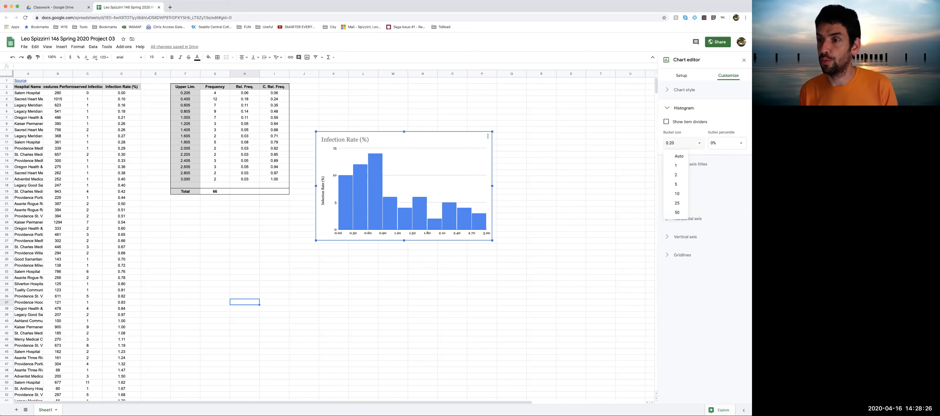
{"action": "key", "text": "Return"}
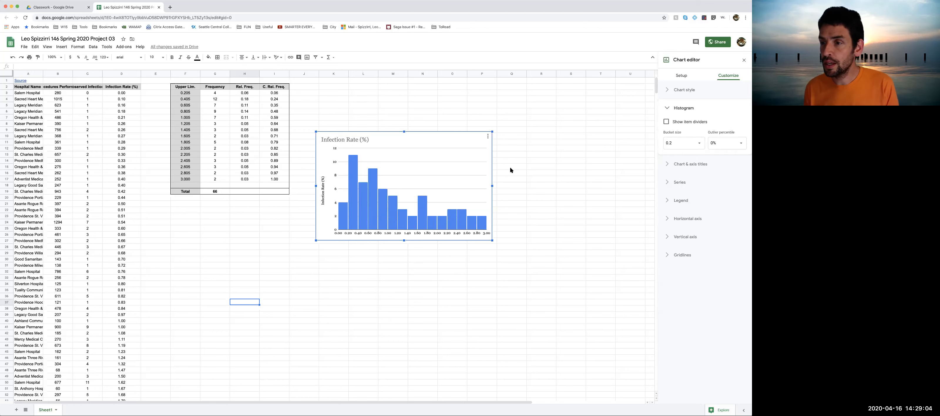
Step: Set the histogram's vertical axis title to "Frequency" with Georgia as the title font
{"action": "left_click", "coordinate": [671, 109]}
{"action": "left_click", "coordinate": [672, 129]}
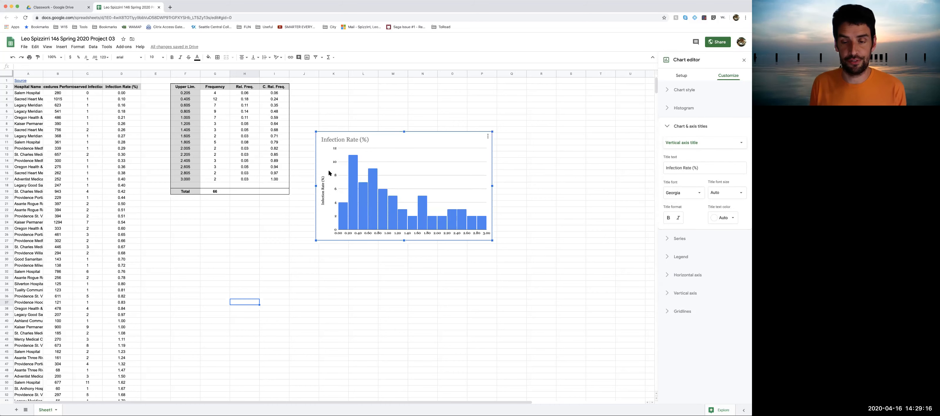
{"action": "left_click", "coordinate": [705, 167]}
{"action": "type", "text": "Frequency"}
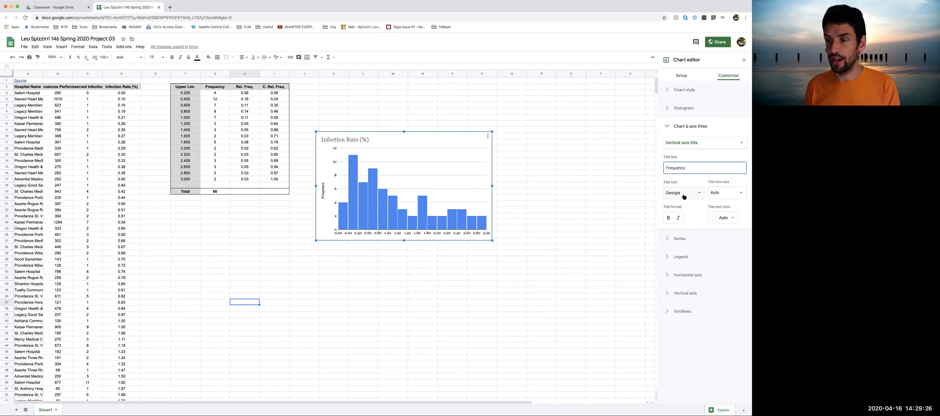
{"action": "left_click", "coordinate": [698, 198]}
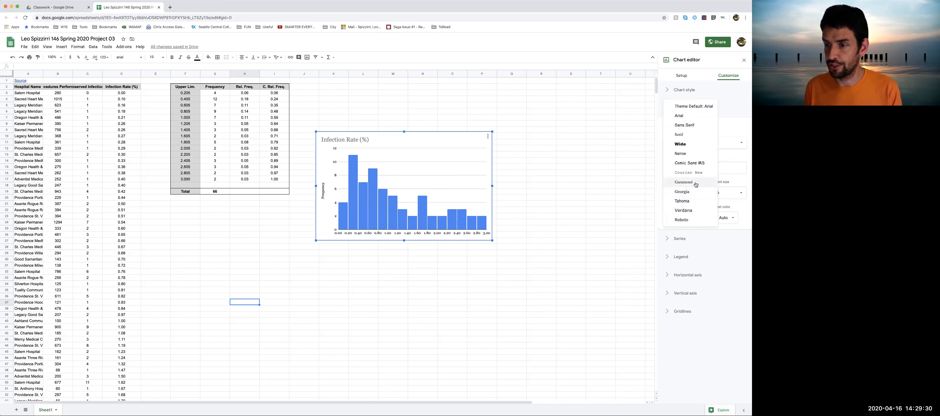
{"action": "left_click", "coordinate": [691, 191]}
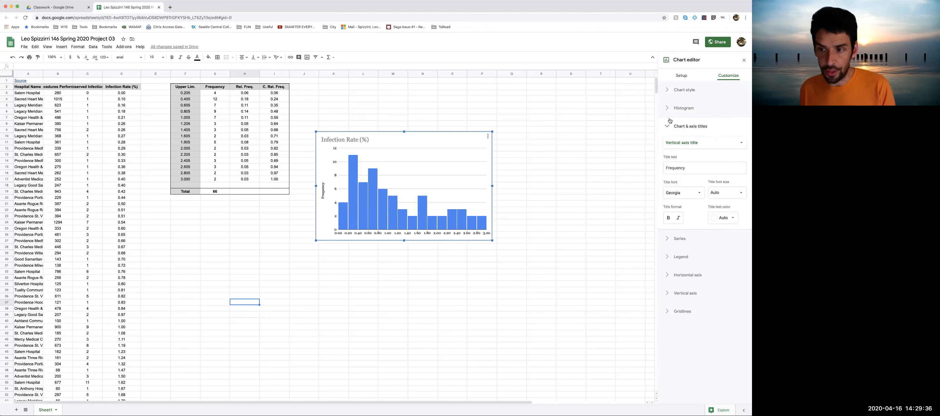
Step: Set the histogram's horizontal axis title to "Infection Rate (%)"
{"action": "left_click", "coordinate": [708, 142]}
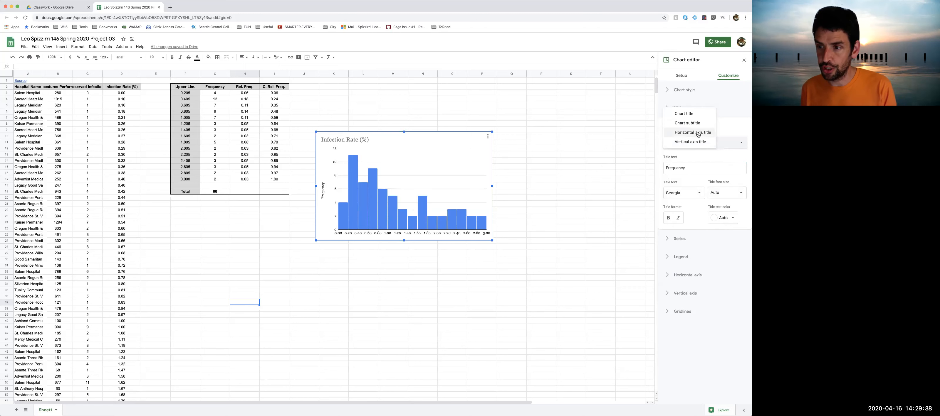
{"action": "left_click", "coordinate": [695, 132]}
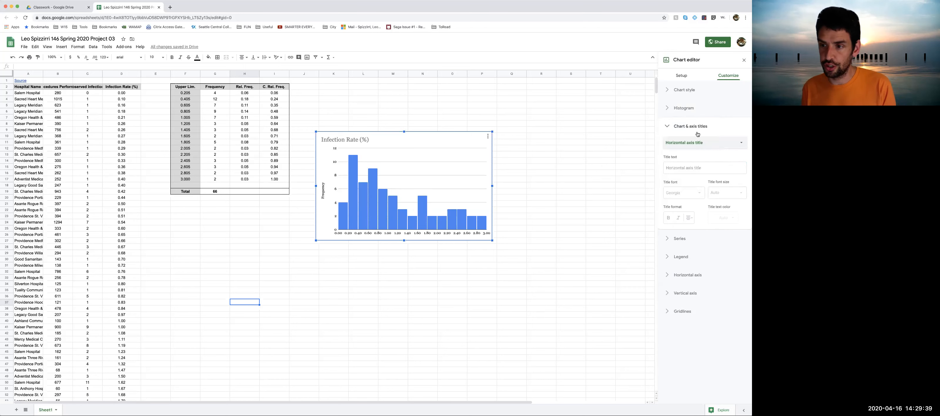
{"action": "left_click", "coordinate": [683, 168]}
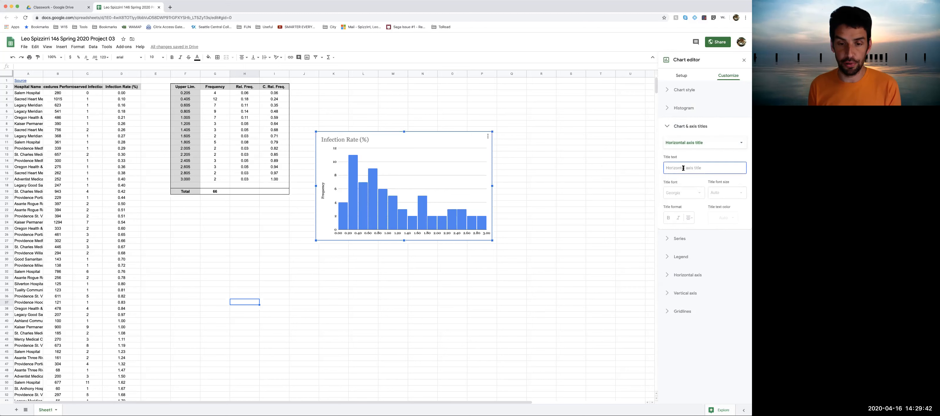
{"action": "type", "text": "In"}
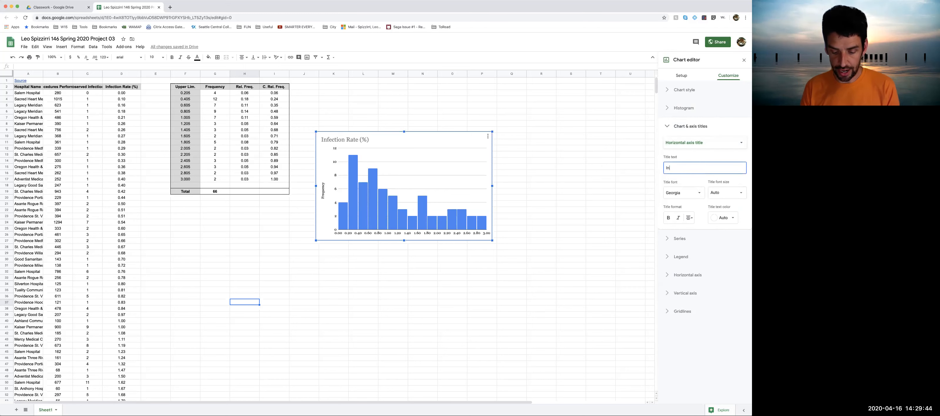
{"action": "type", "text": "fectui"}
{"action": "key", "text": "BackSpace"}
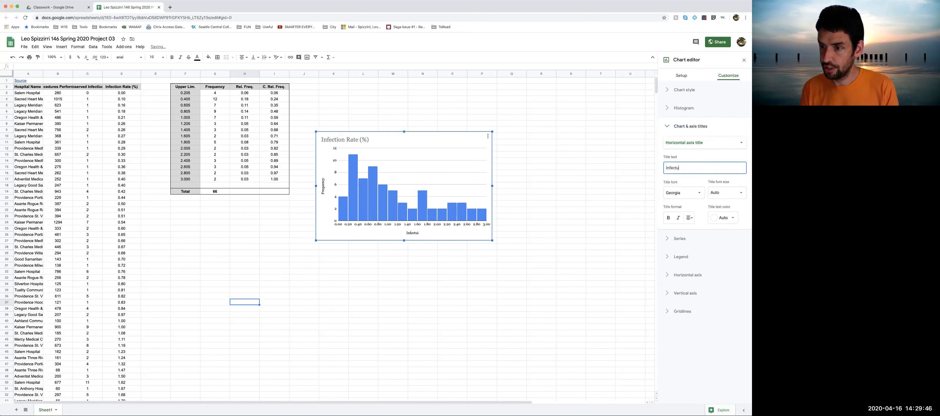
{"action": "key", "text": "BackSpace"}
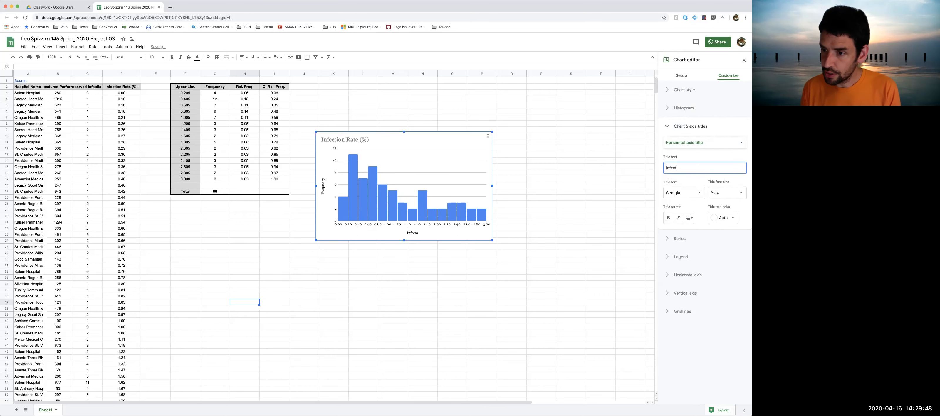
{"action": "type", "text": "ion Rate (%"}
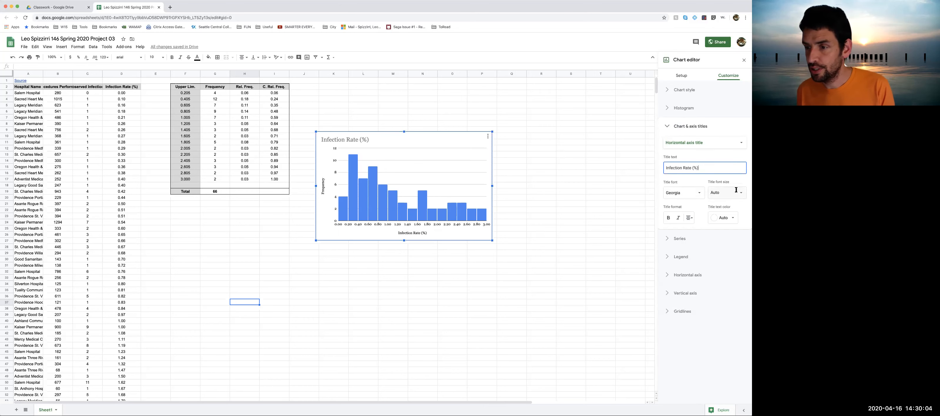
Step: Change the histogram's chart title to "Infection Rates (%)" and close the chart editor
{"action": "left_click", "coordinate": [710, 145]}
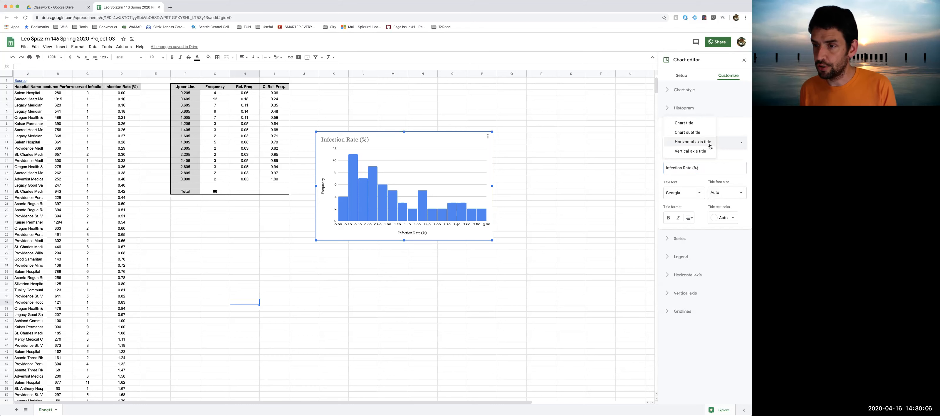
{"action": "left_click", "coordinate": [693, 124]}
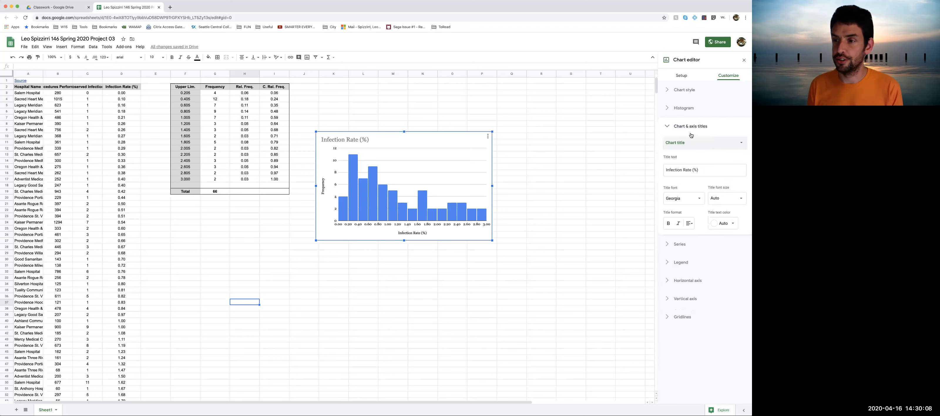
{"action": "left_click", "coordinate": [689, 170]}
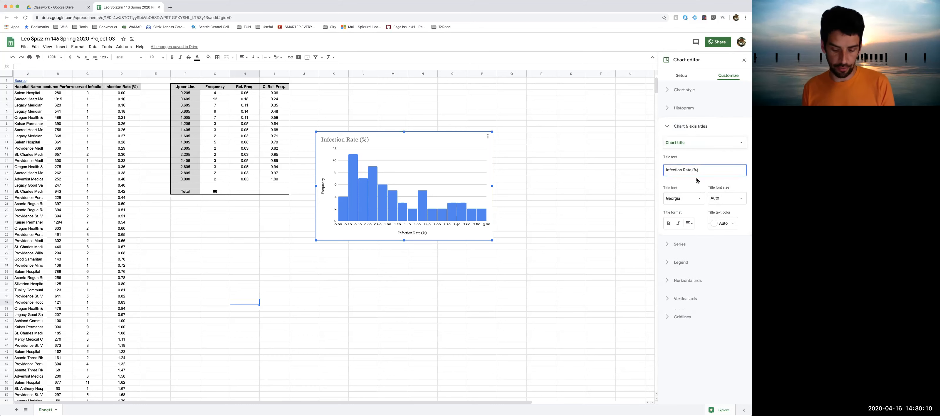
{"action": "type", "text": "s"}
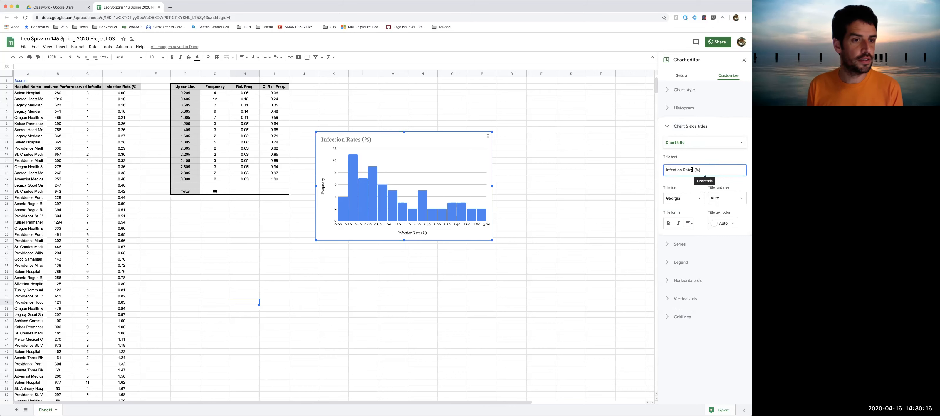
{"action": "left_click", "coordinate": [615, 198]}
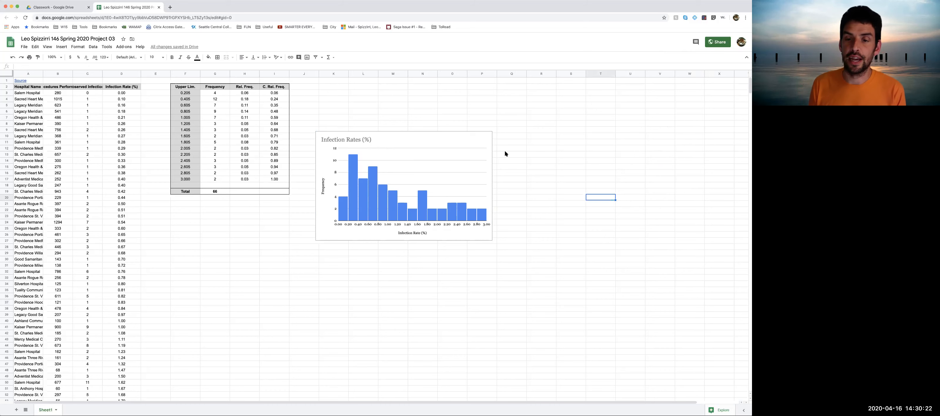
Step: Reopen the histogram for editing and slant its horizontal axis labels by 30°
{"action": "left_click", "coordinate": [487, 136]}
{"action": "left_click", "coordinate": [459, 146]}
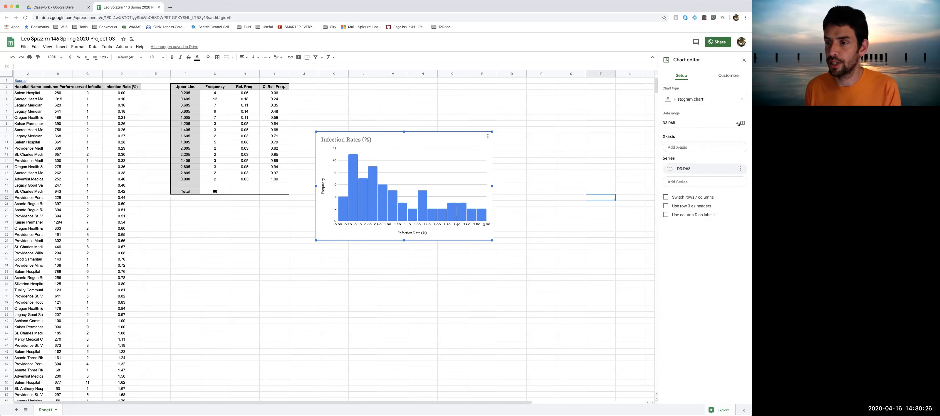
{"action": "left_click", "coordinate": [728, 76]}
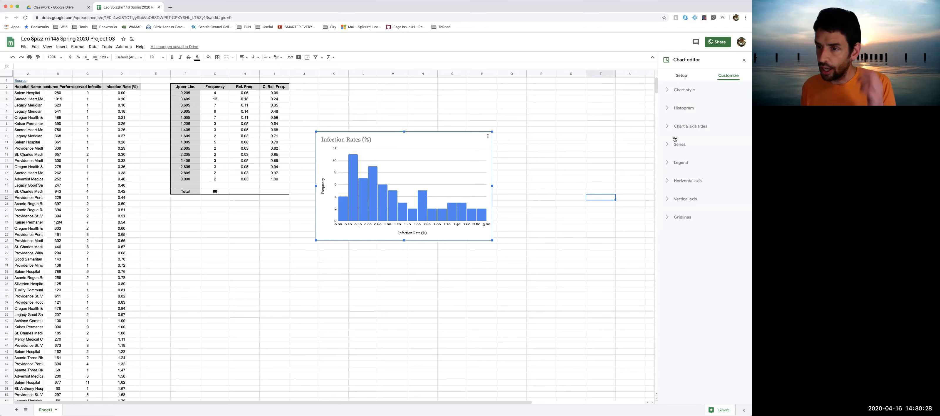
{"action": "left_click", "coordinate": [666, 163]}
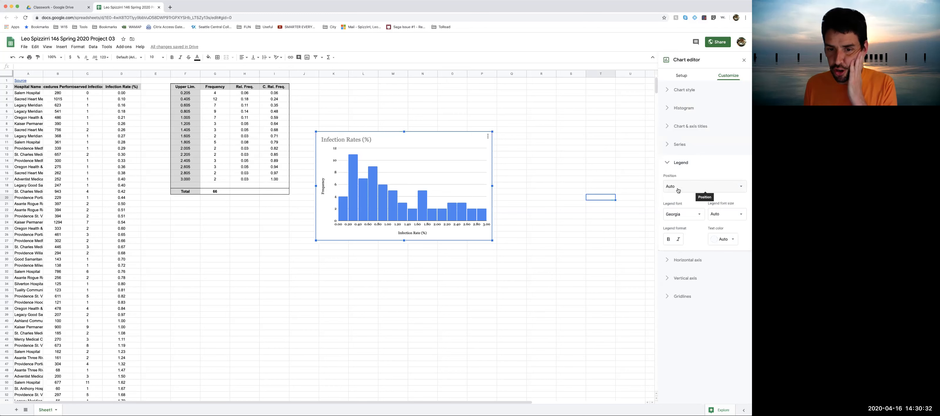
{"action": "left_click", "coordinate": [673, 260]}
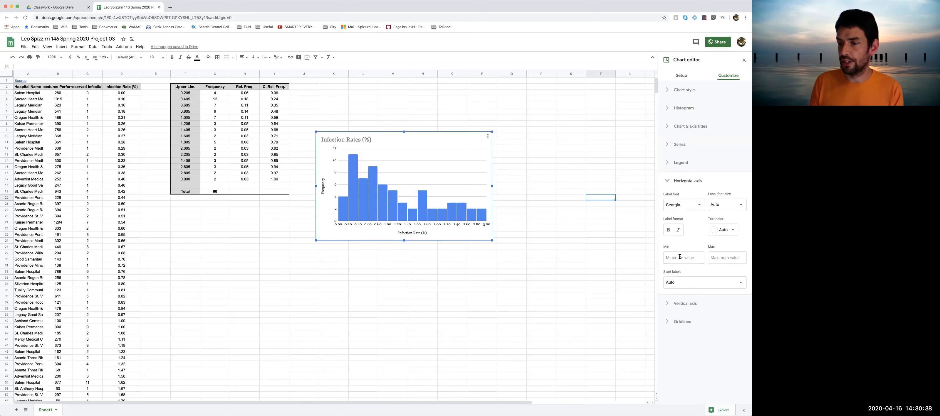
{"action": "left_click", "coordinate": [677, 282]}
{"action": "left_click", "coordinate": [682, 316]}
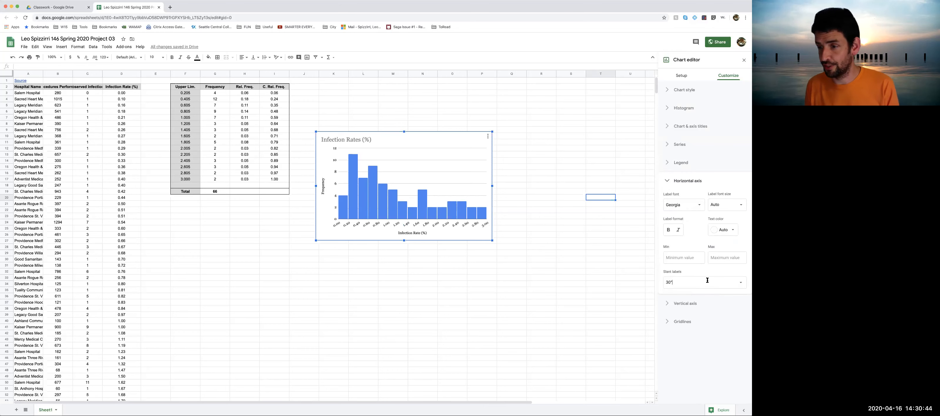
{"action": "left_click", "coordinate": [665, 181]}
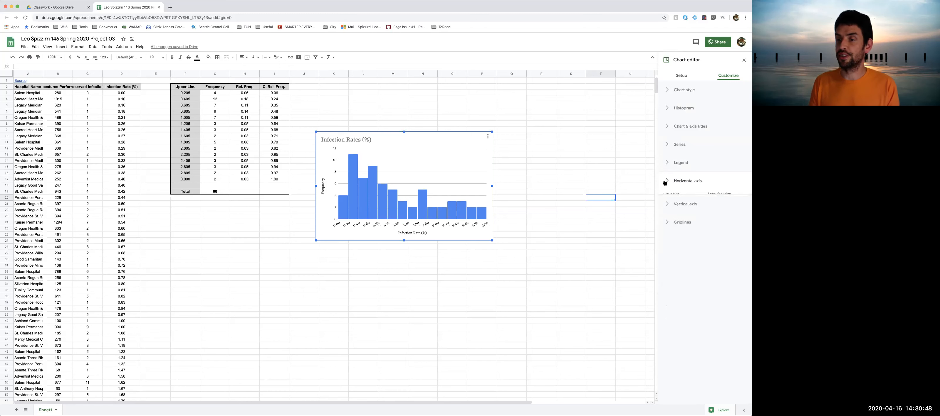
{"action": "left_click", "coordinate": [666, 200]}
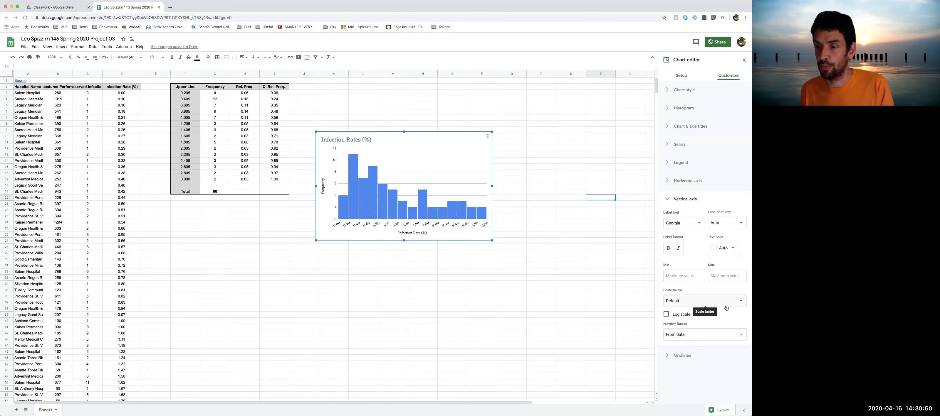
{"action": "left_click", "coordinate": [669, 201]}
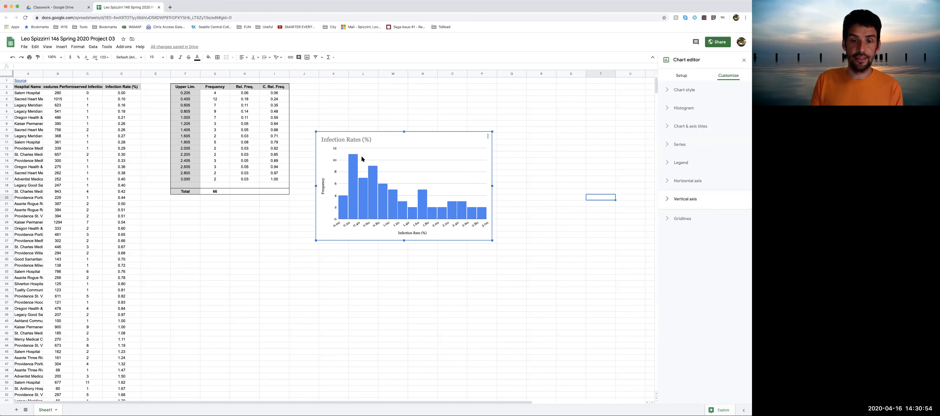
Step: Move the histogram directly below the frequency table, starting at column F, and deselect it
{"action": "left_click", "coordinate": [364, 211]}
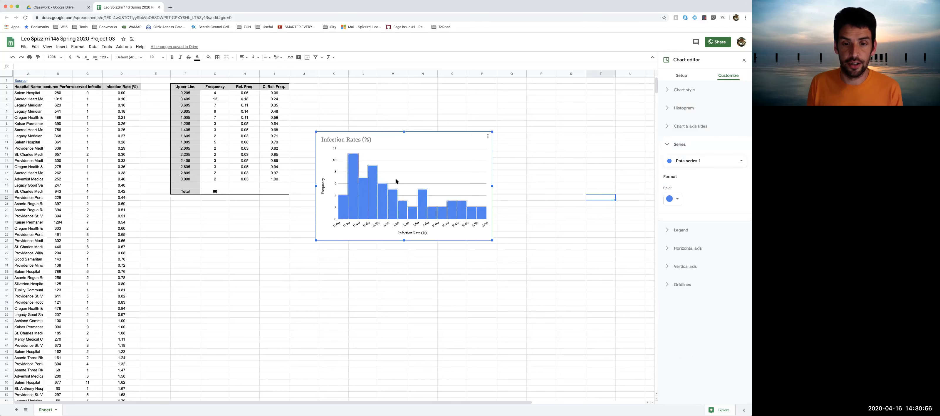
{"action": "left_click_drag", "start_coordinate": [437, 143], "coordinate": [294, 216]}
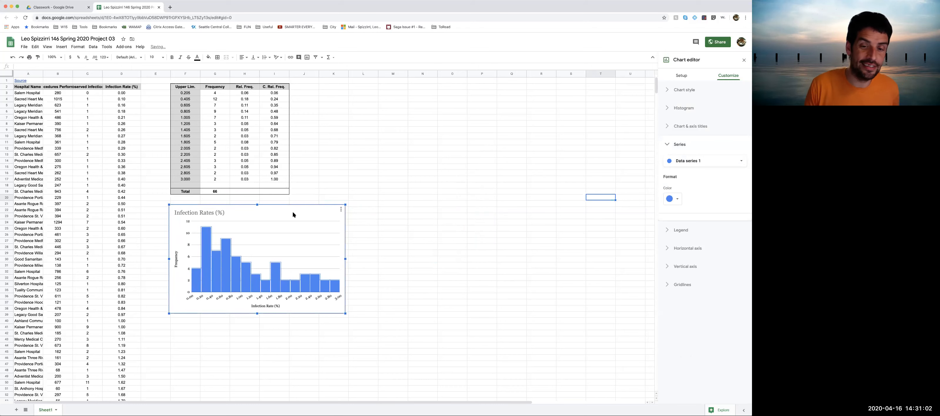
{"action": "left_click", "coordinate": [400, 248]}
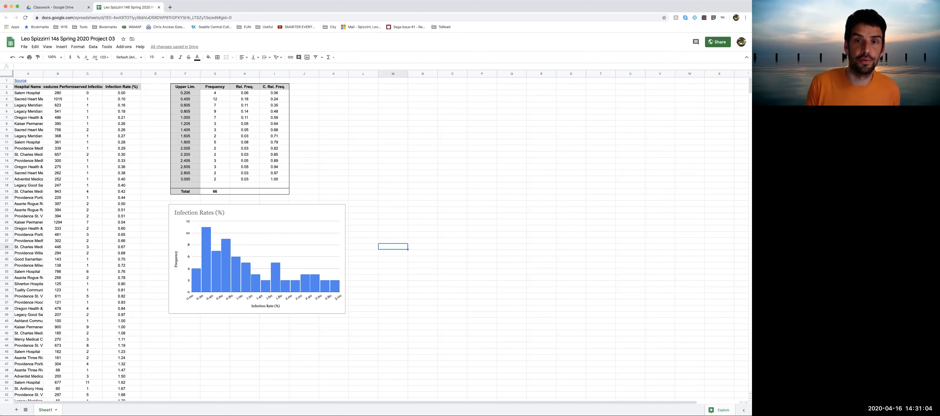
Step: Inspect the formulas behind the infection rates in cells D3 and D6
{"action": "left_click", "coordinate": [244, 218]}
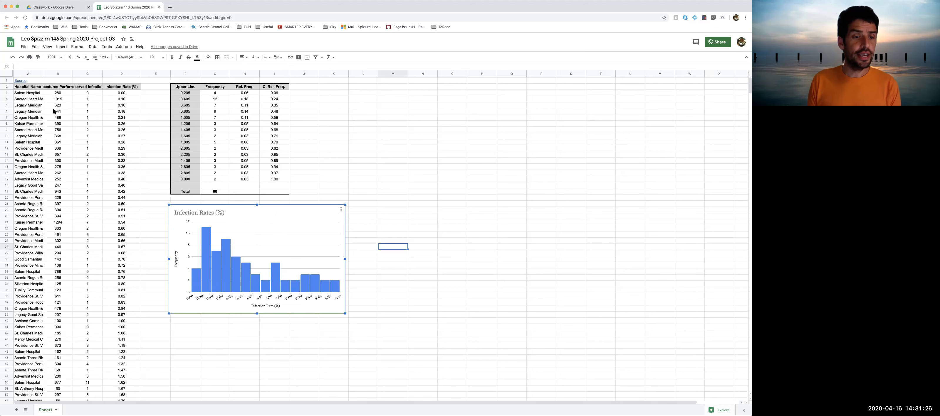
{"action": "mouse_move", "coordinate": [238, 265]}
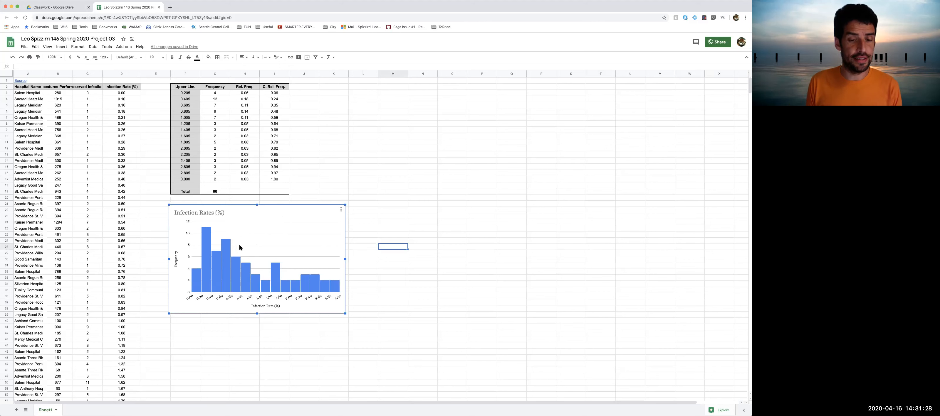
{"action": "left_click", "coordinate": [120, 94]}
{"action": "double_click", "coordinate": [121, 94]}
{"action": "left_click", "coordinate": [129, 112]}
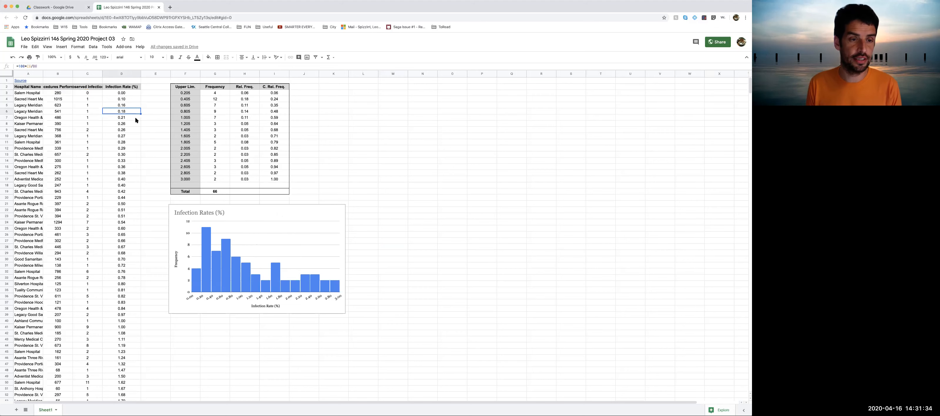
{"action": "left_click", "coordinate": [133, 94]}
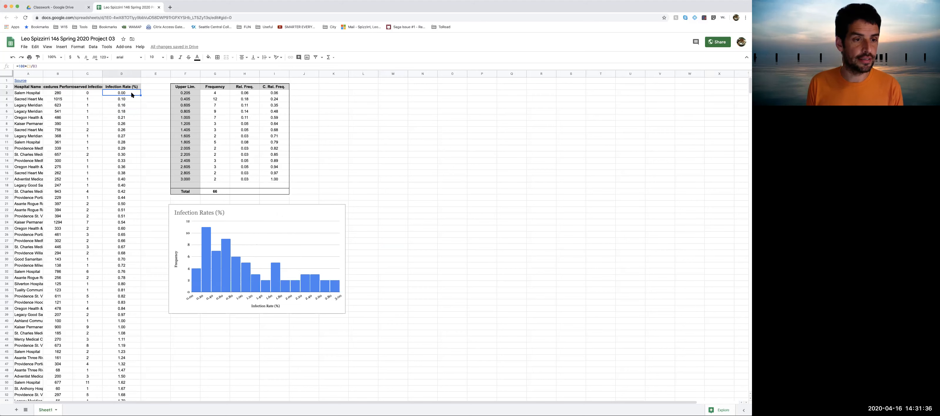
{"action": "double_click", "coordinate": [132, 95]}
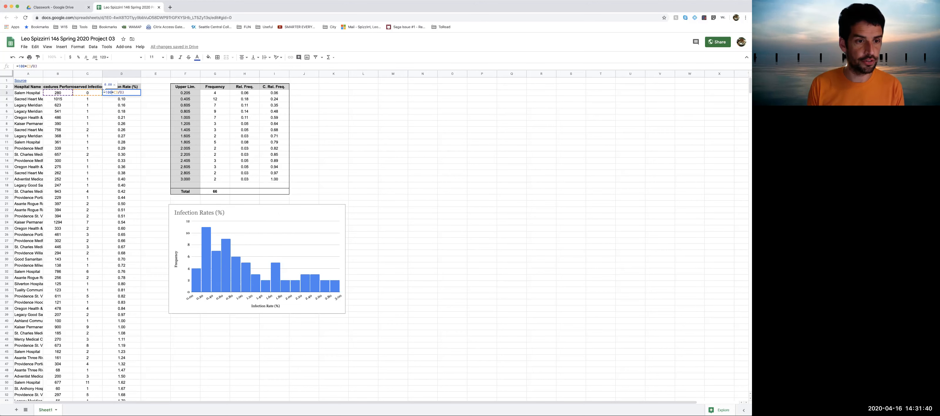
{"action": "key", "text": "Return"}
Step: Change the multiplier in cell D4's infection rate formula to 1000
{"action": "double_click", "coordinate": [123, 100]}
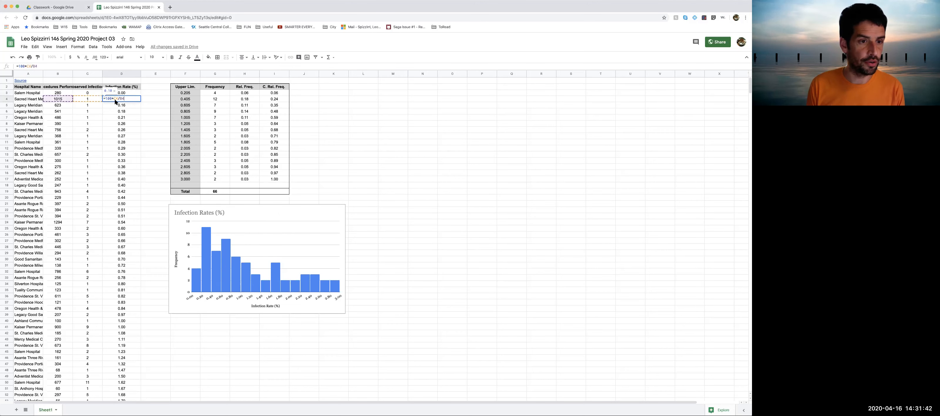
{"action": "left_click", "coordinate": [112, 99]}
{"action": "type", "text": "0"}
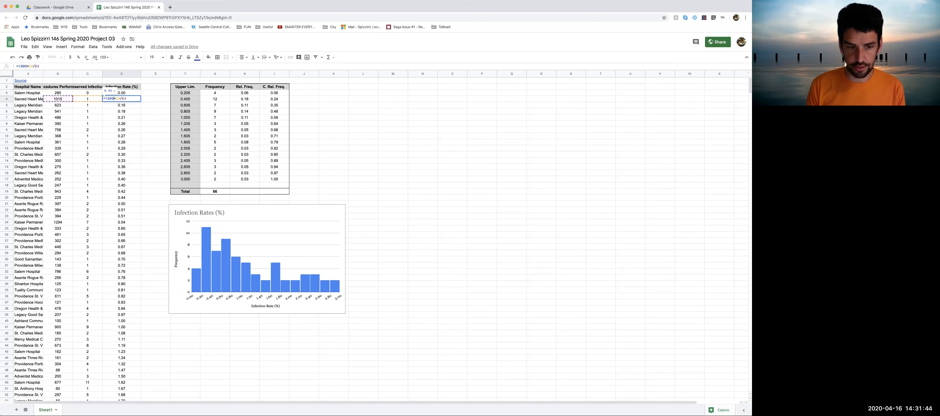
{"action": "key", "text": "Return"}
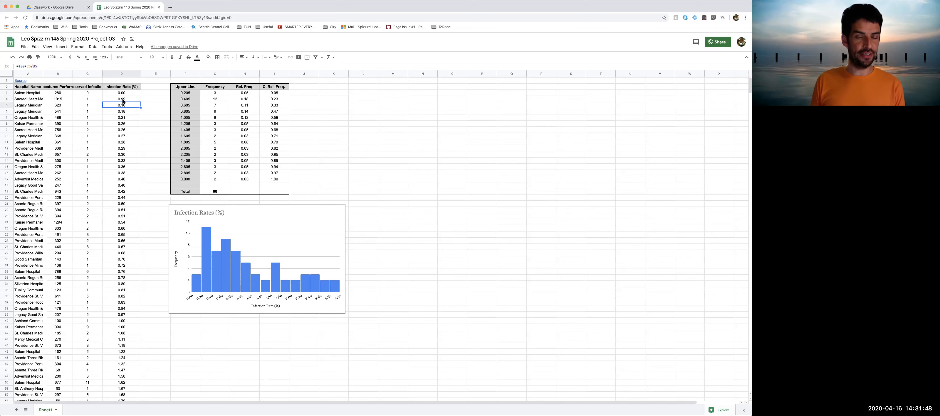
Step: Restore the multiplier in cell D4's infection rate formula to 100
{"action": "left_click", "coordinate": [124, 100]}
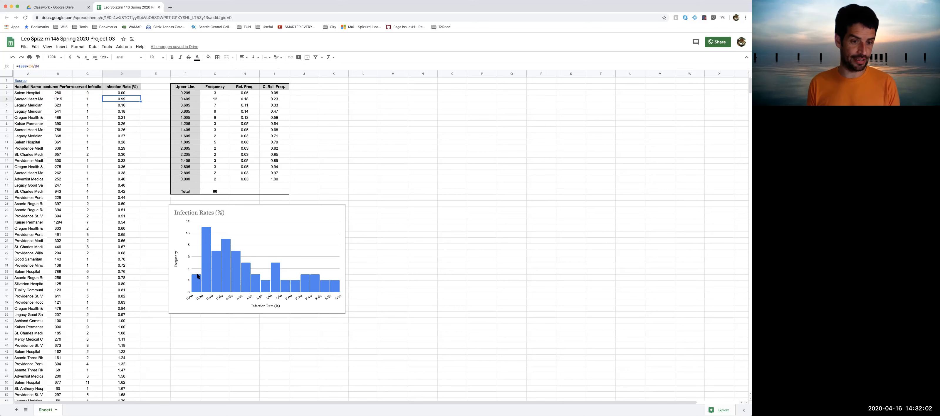
{"action": "double_click", "coordinate": [130, 99]}
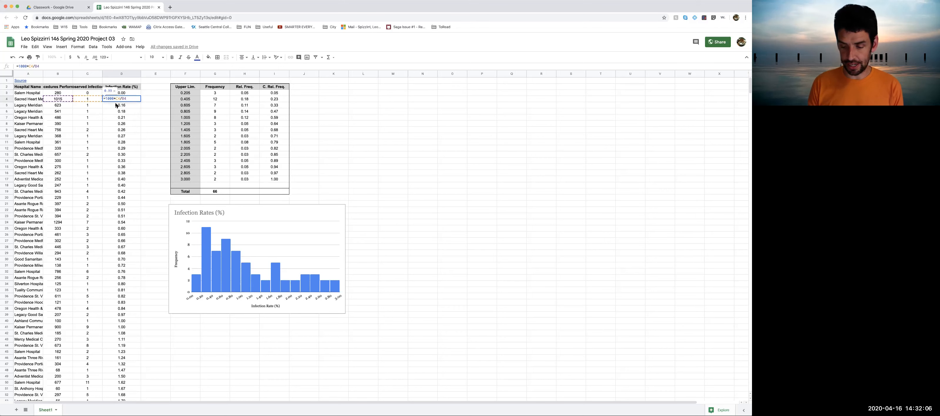
{"action": "key", "text": "BackSpace"}
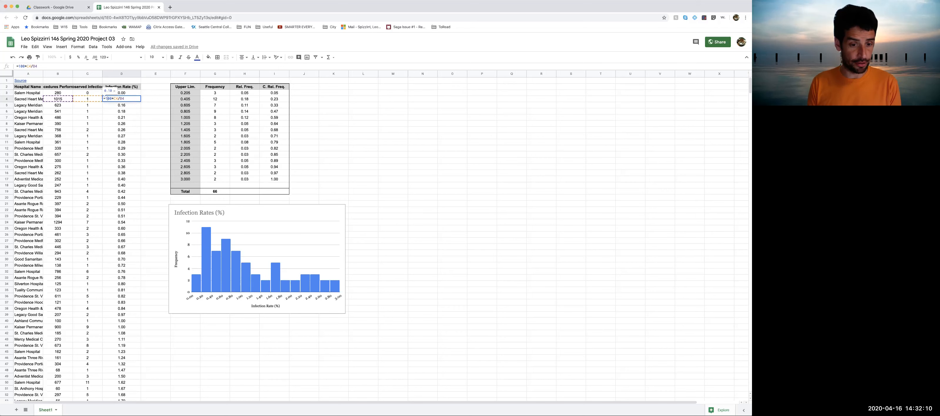
{"action": "key", "text": "Return"}
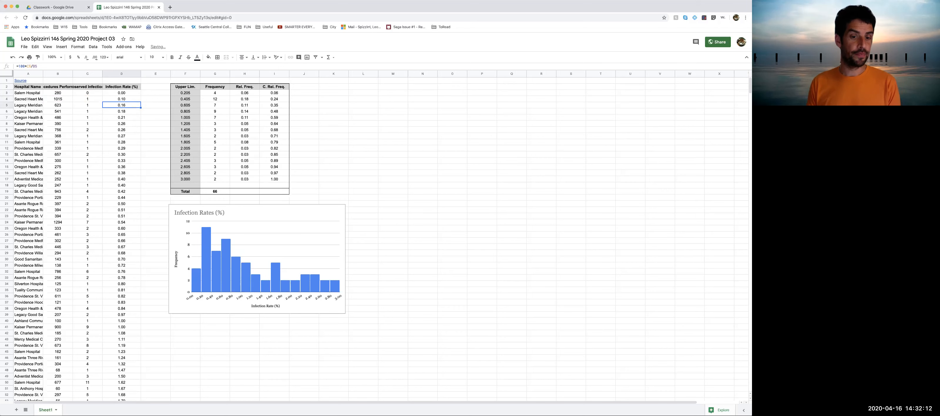